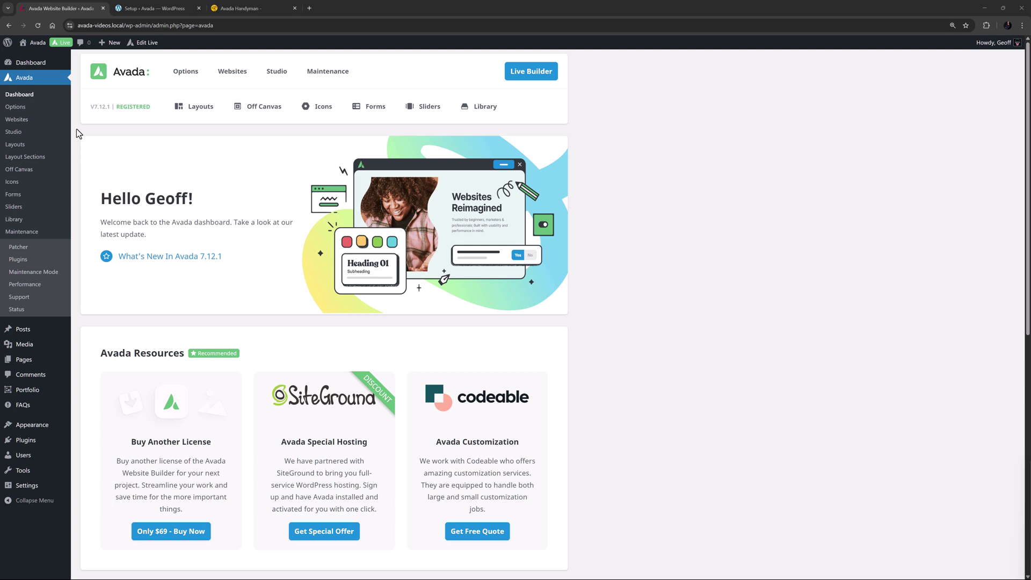
- Open Avada's Global Options at the Colors section to view the eight-colour palette
{"action": "left_click", "coordinate": [21, 108]}
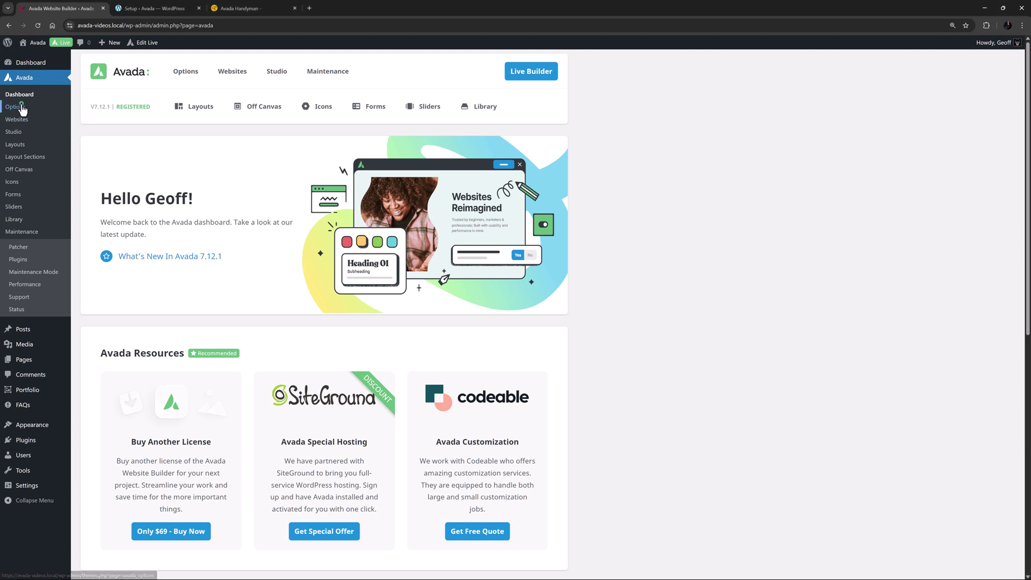
{"action": "left_click", "coordinate": [100, 176]}
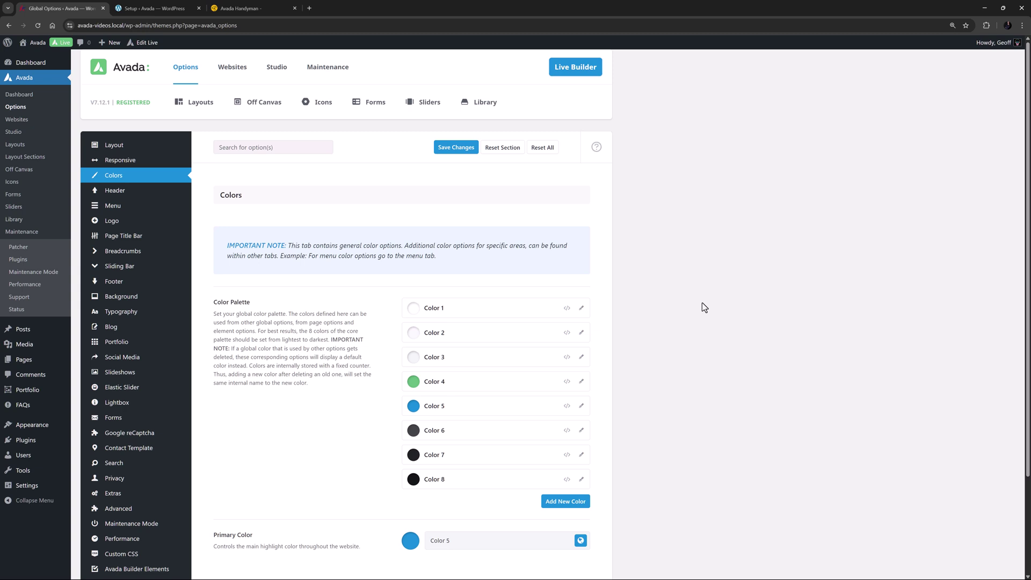
- In the Setup Wizard's Colors step, filter to orange palettes and pick an orange-yellow-red one
{"action": "left_click", "coordinate": [168, 7]}
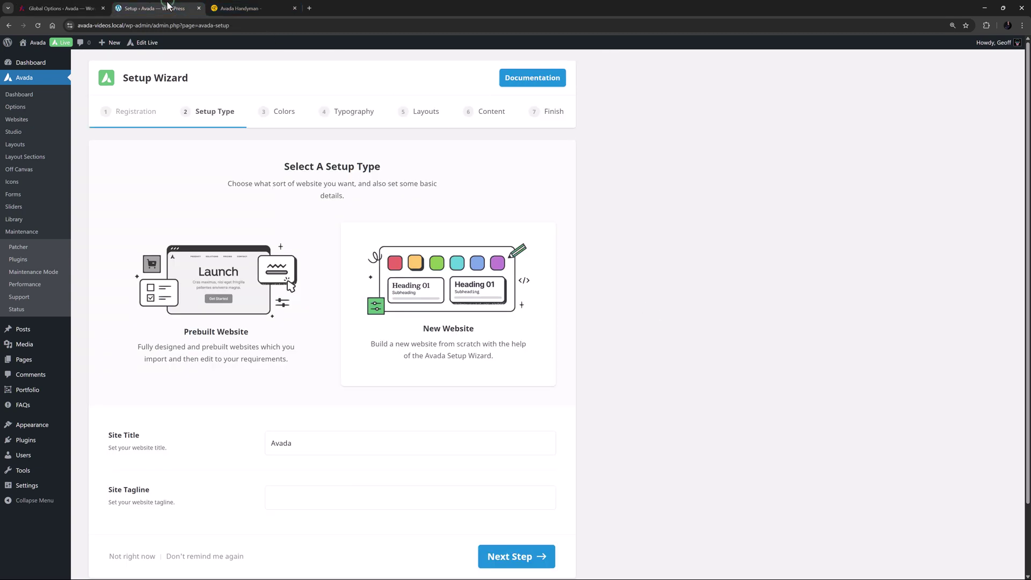
{"action": "left_click", "coordinate": [539, 559]}
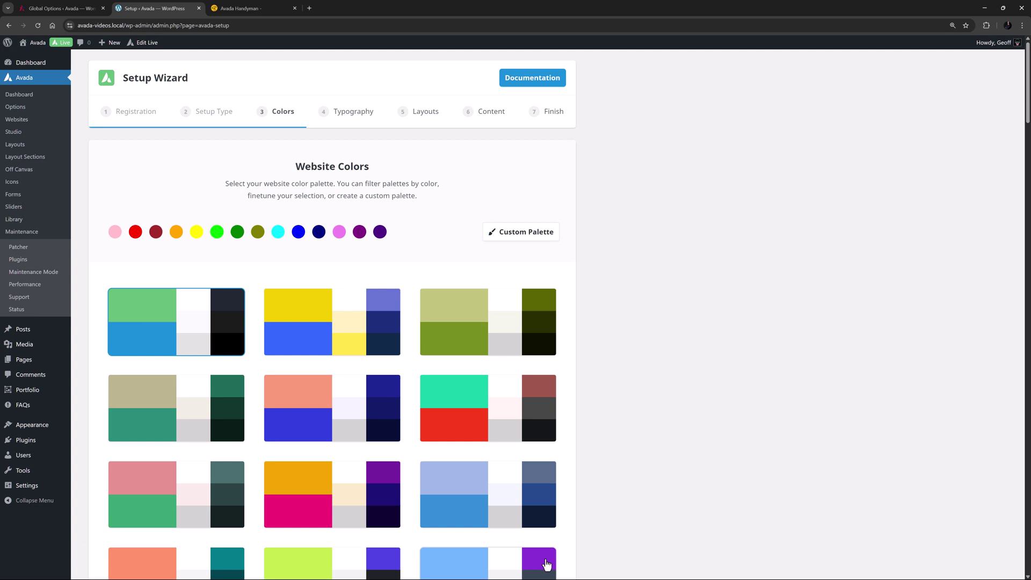
{"action": "left_click", "coordinate": [174, 238]}
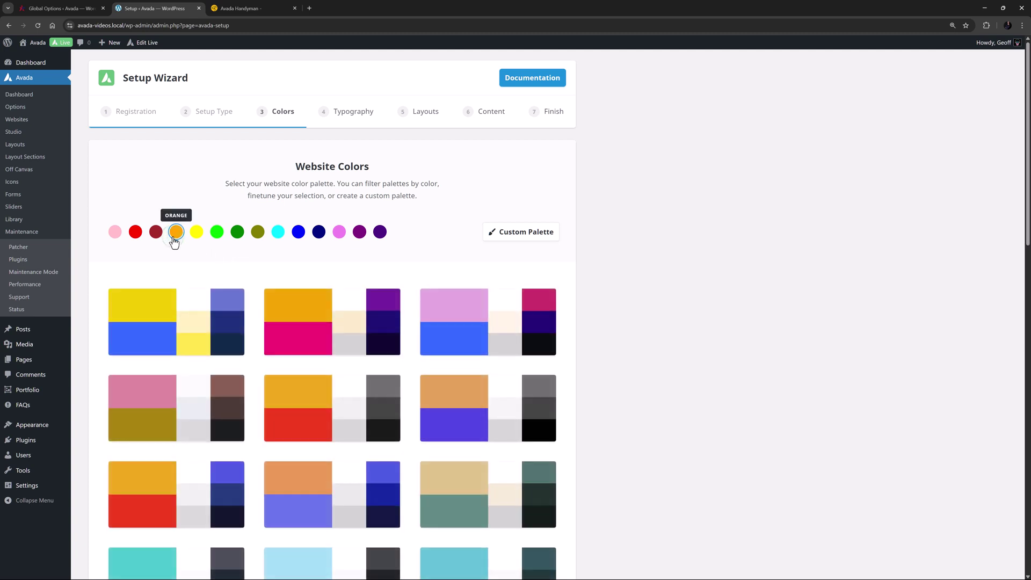
{"action": "left_click", "coordinate": [288, 397]}
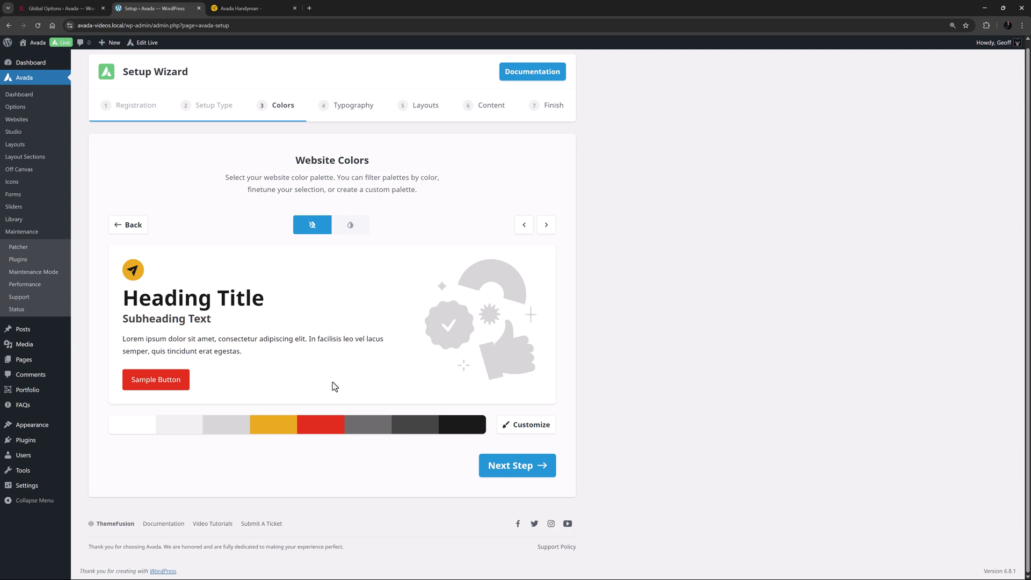
- Review the wizard palette's Customize colours, then return to the Global Options Colors tab
{"action": "left_click", "coordinate": [530, 425]}
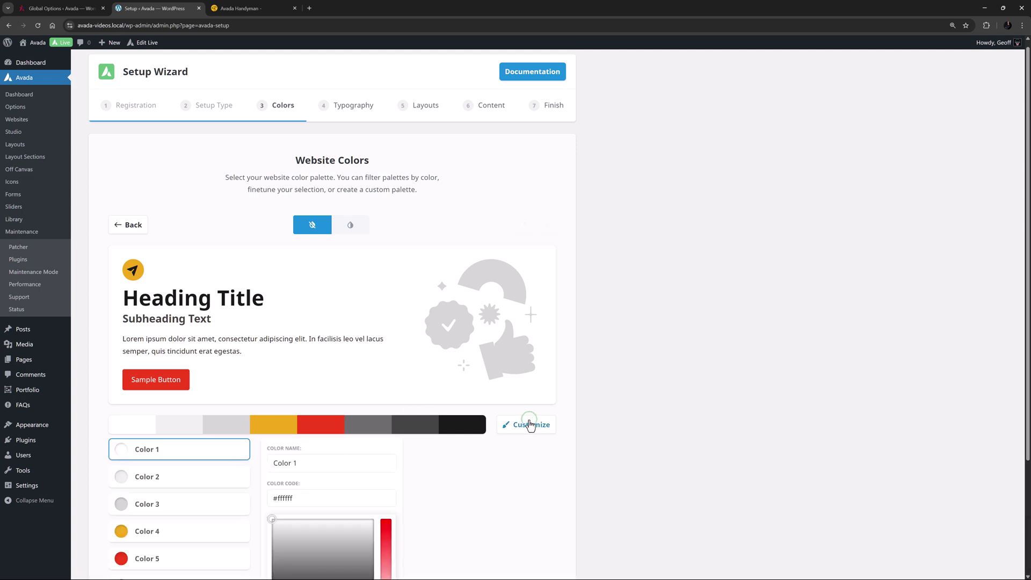
{"action": "scroll", "coordinate": [527, 427], "scroll_direction": "down", "scroll_amount": 5}
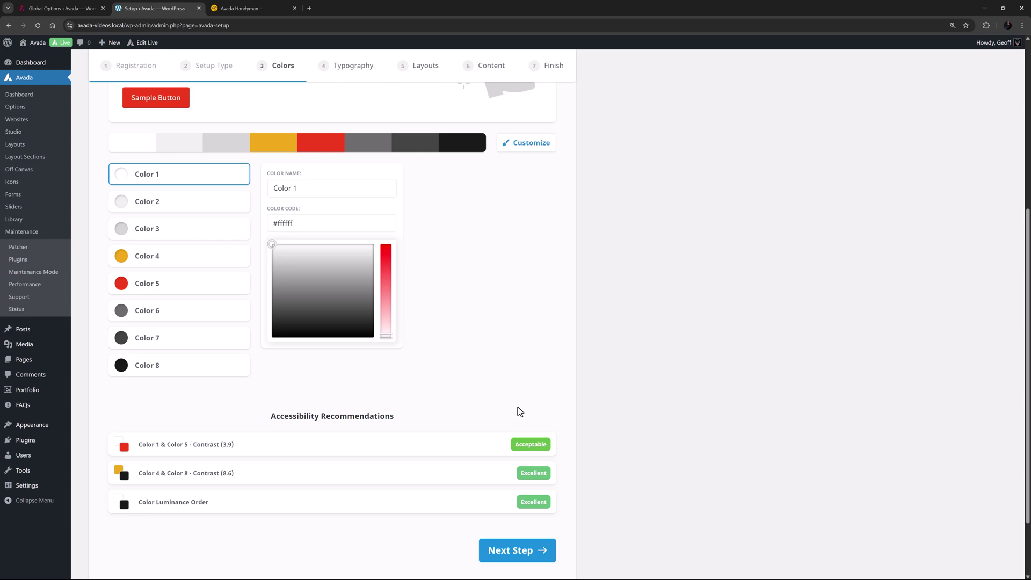
{"action": "left_click", "coordinate": [67, 8]}
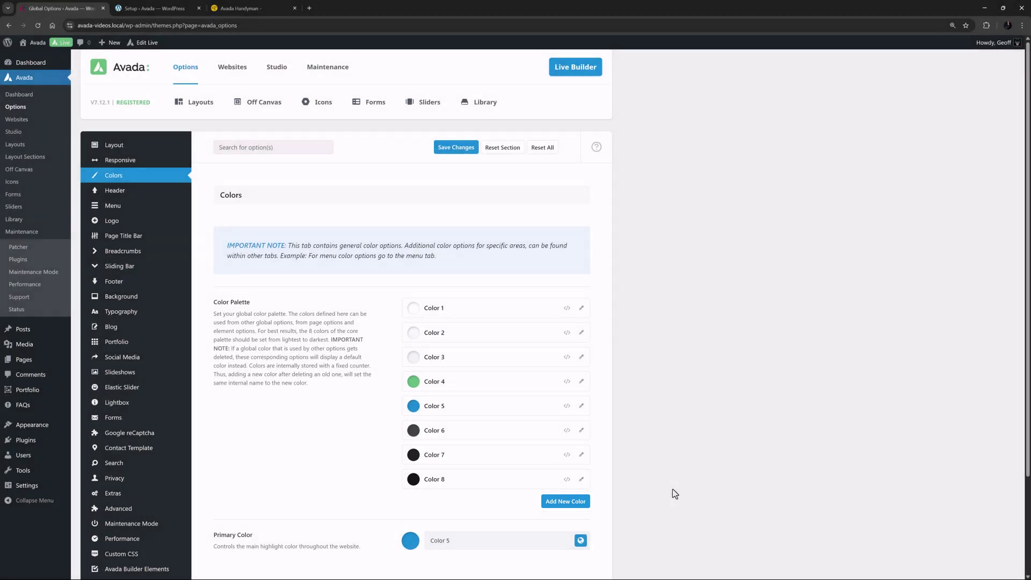
- Open and close Color 1's editor without changing the palette
{"action": "left_click", "coordinate": [580, 308]}
{"action": "left_click", "coordinate": [580, 309]}
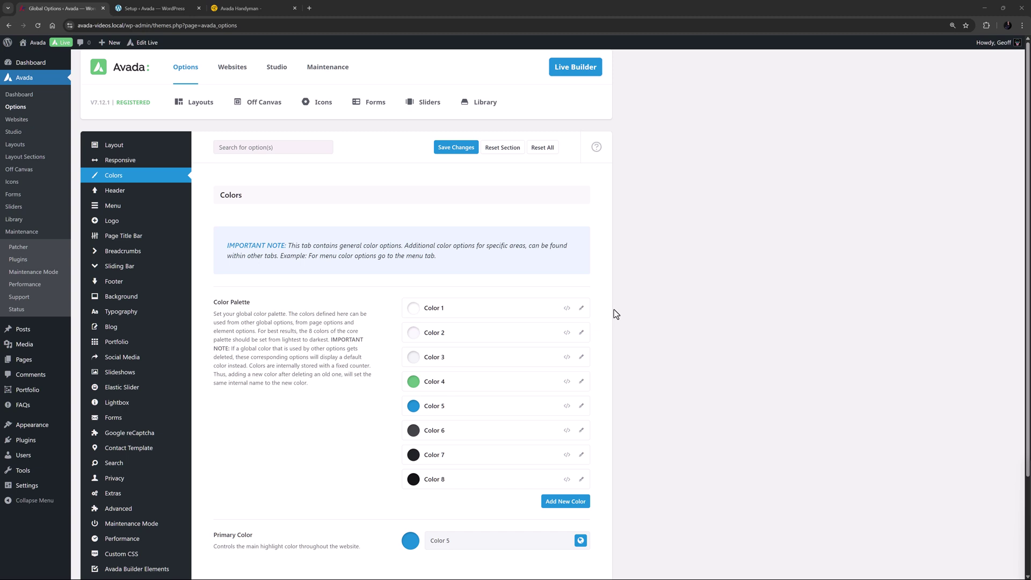
- Expand the Audio options under Avada Builder Elements, then go to the Handyman Live Builder
{"action": "left_click", "coordinate": [136, 569]}
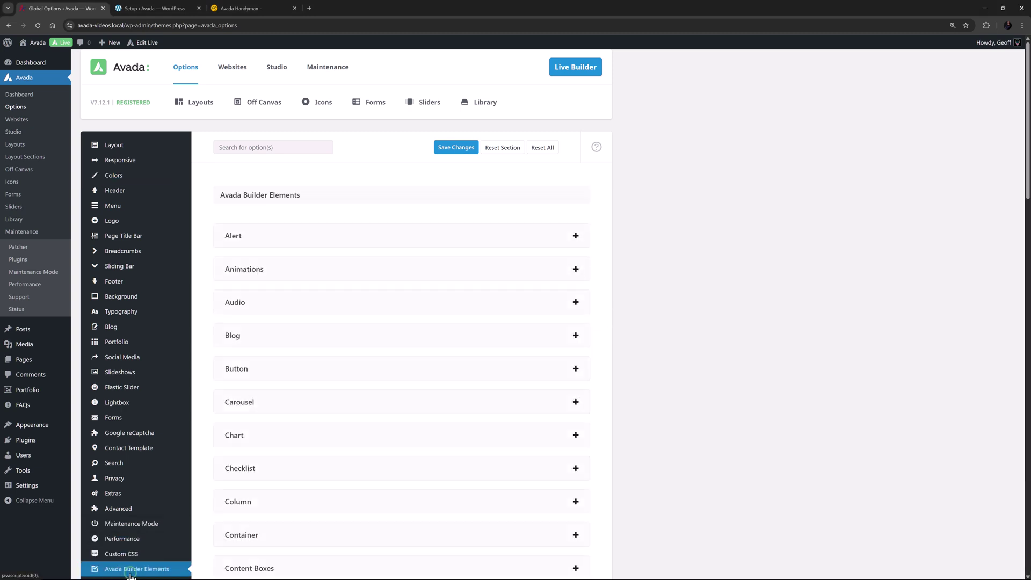
{"action": "mouse_move", "coordinate": [159, 505]}
{"action": "left_click", "coordinate": [260, 302]}
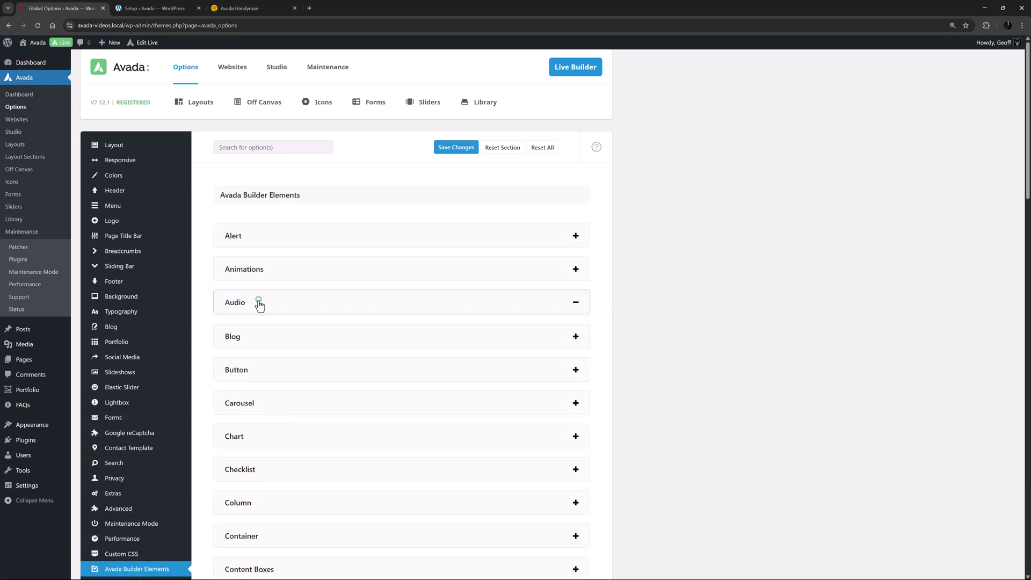
{"action": "scroll", "coordinate": [260, 304], "scroll_direction": "down", "scroll_amount": 2}
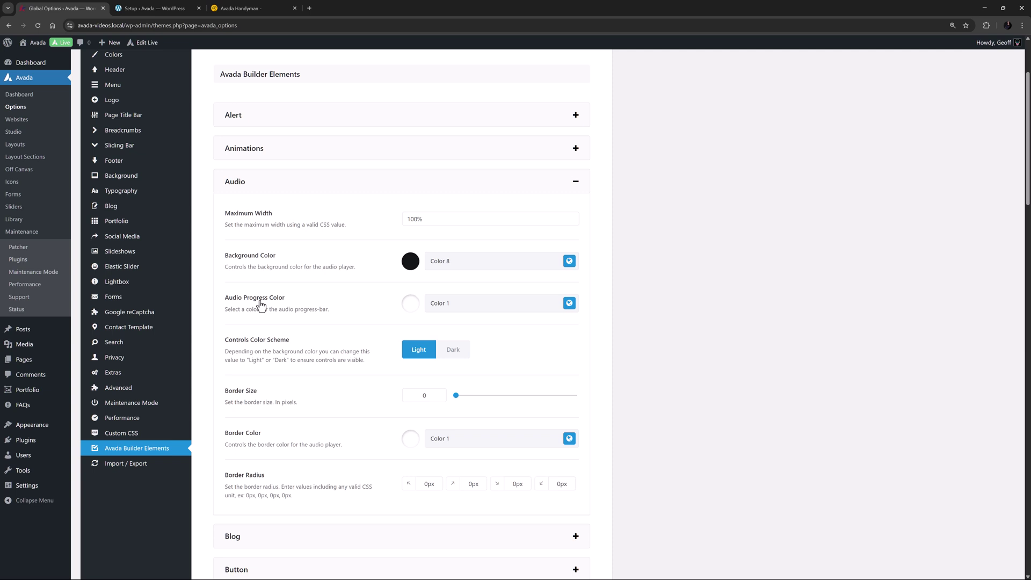
{"action": "left_click", "coordinate": [262, 9]}
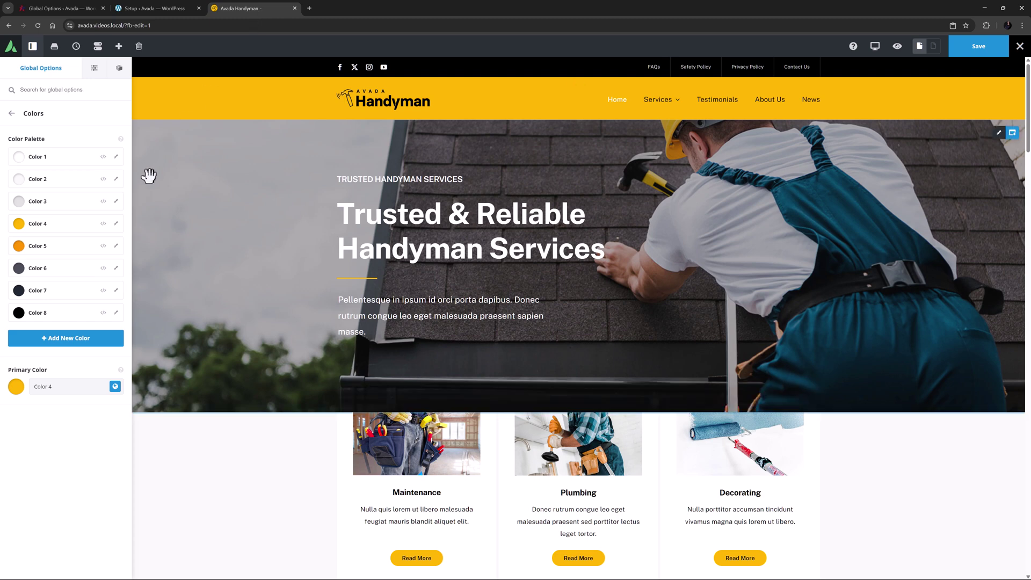
{"action": "left_click", "coordinate": [116, 224]}
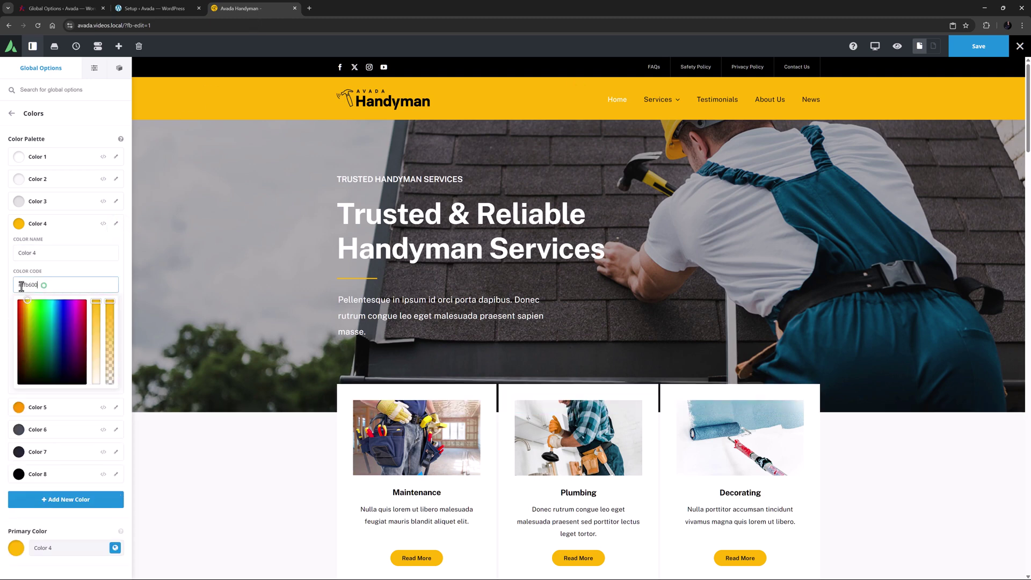
{"action": "left_click_drag", "start_coordinate": [46, 285], "coordinate": [9, 279]}
{"action": "type", "text": "#669ee2"}
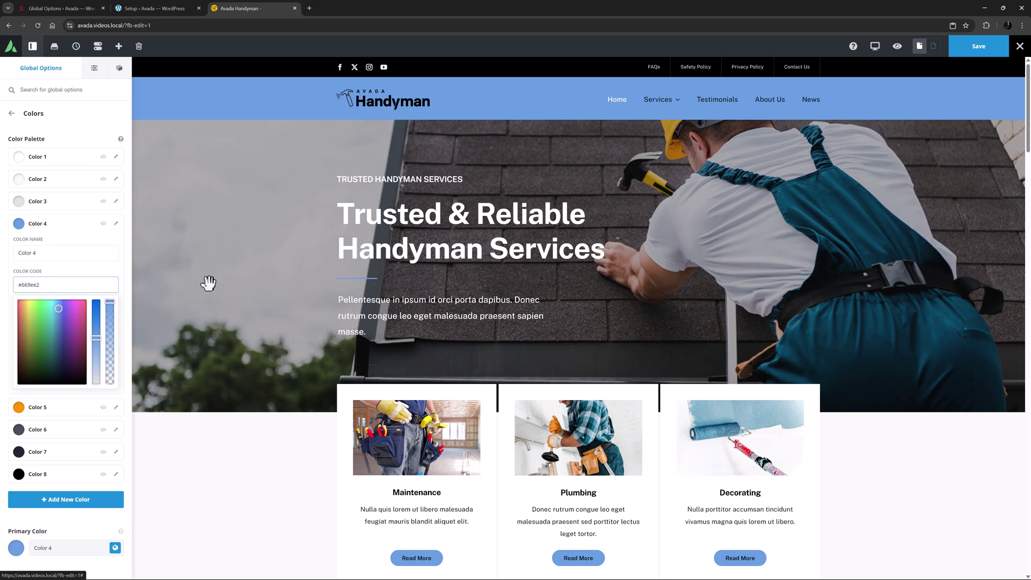
{"action": "scroll", "coordinate": [365, 304], "scroll_direction": "down", "scroll_amount": 4}
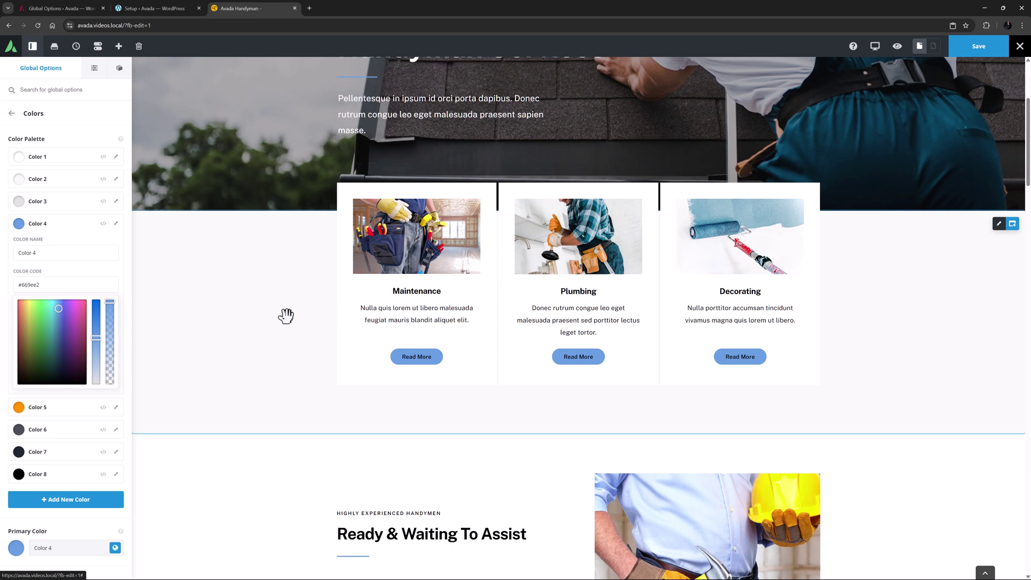
{"action": "scroll", "coordinate": [274, 339], "scroll_direction": "down", "scroll_amount": 4}
{"action": "scroll", "coordinate": [273, 338], "scroll_direction": "down", "scroll_amount": 9}
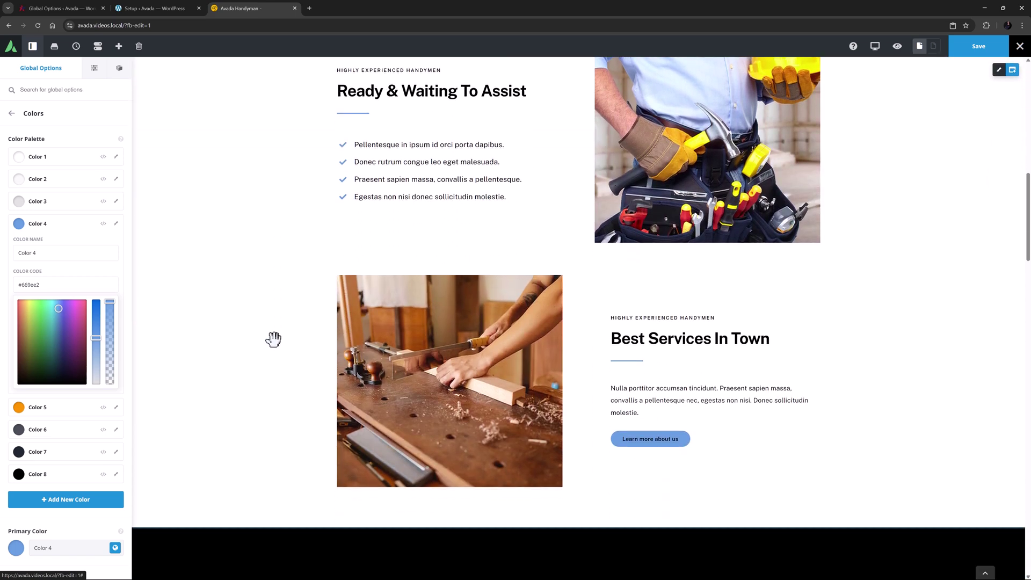
{"action": "scroll", "coordinate": [270, 341], "scroll_direction": "down", "scroll_amount": 10}
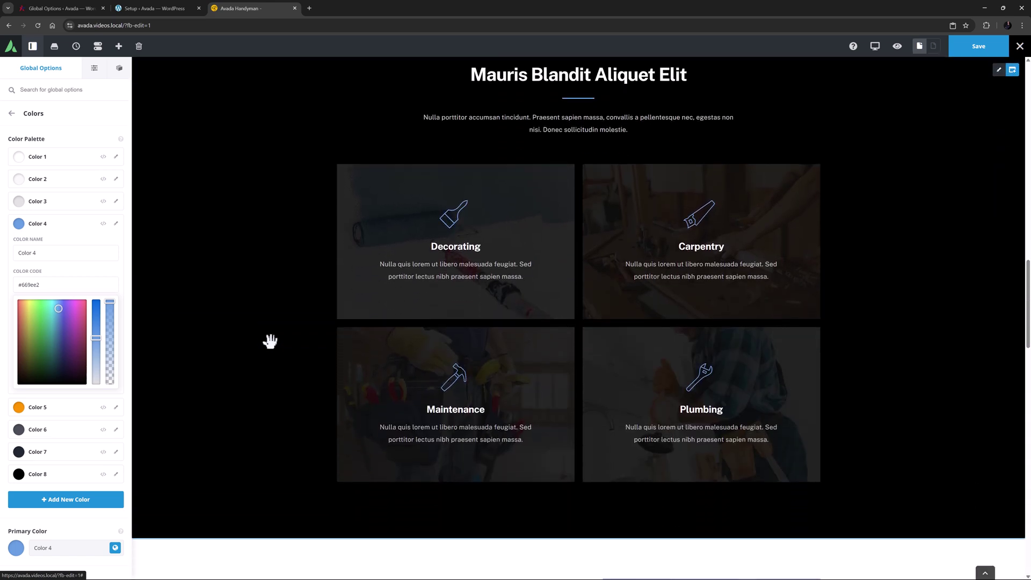
{"action": "scroll", "coordinate": [263, 355], "scroll_direction": "down", "scroll_amount": 12}
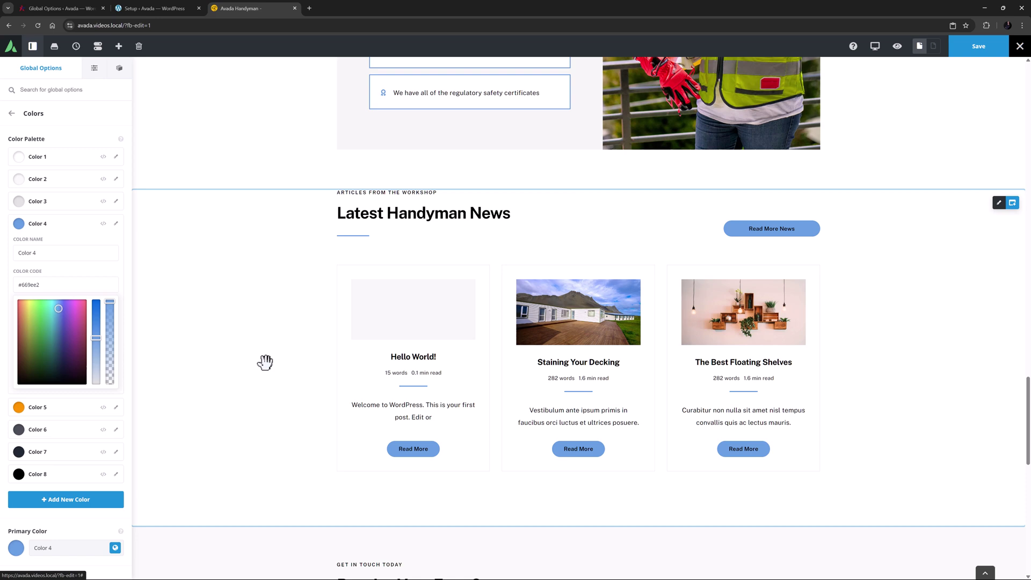
{"action": "scroll", "coordinate": [264, 365], "scroll_direction": "down", "scroll_amount": 5}
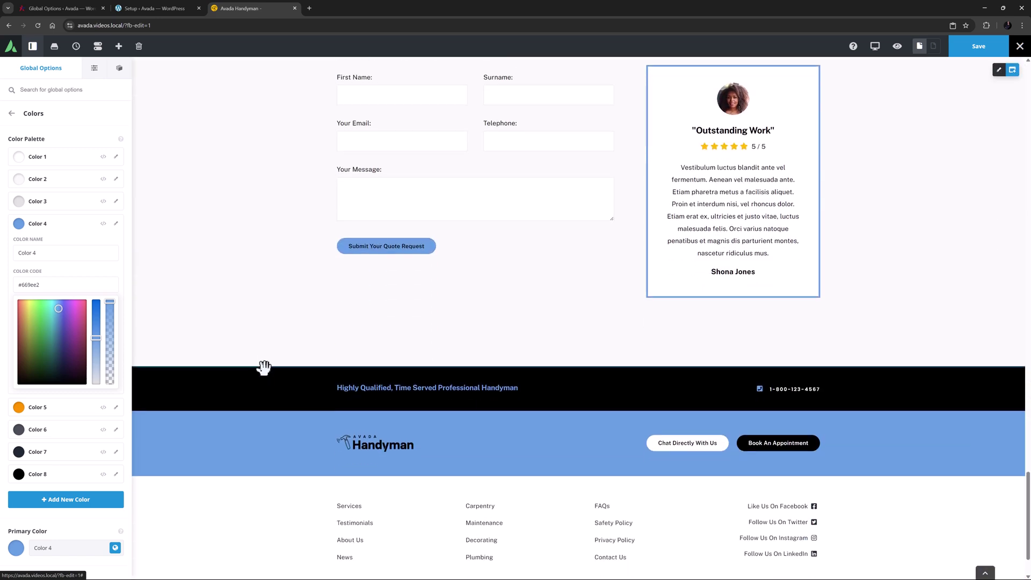
{"action": "left_click", "coordinate": [985, 572]}
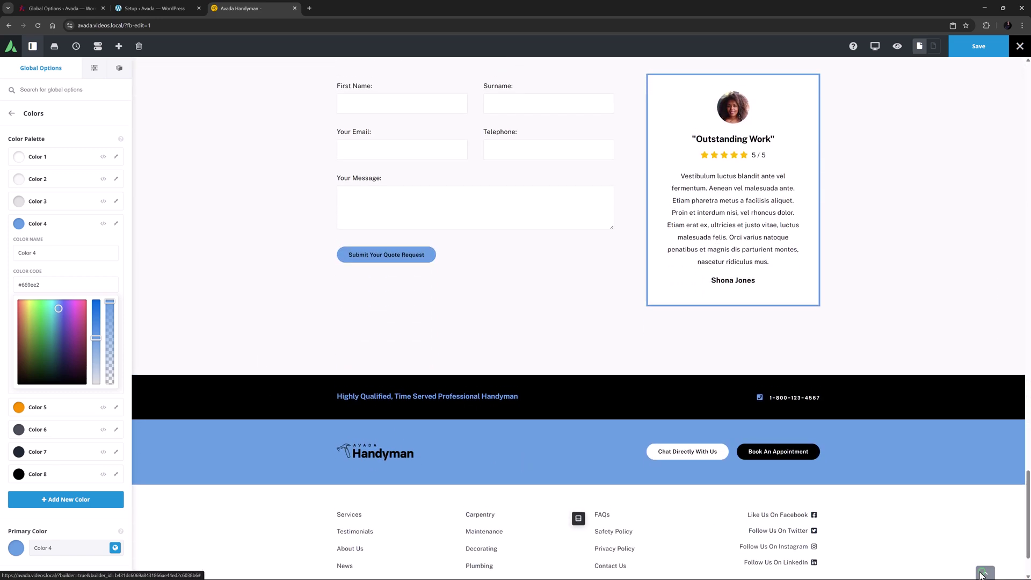
{"action": "key", "text": "ctrl+a"}
{"action": "type", "text": "#ffb600"}
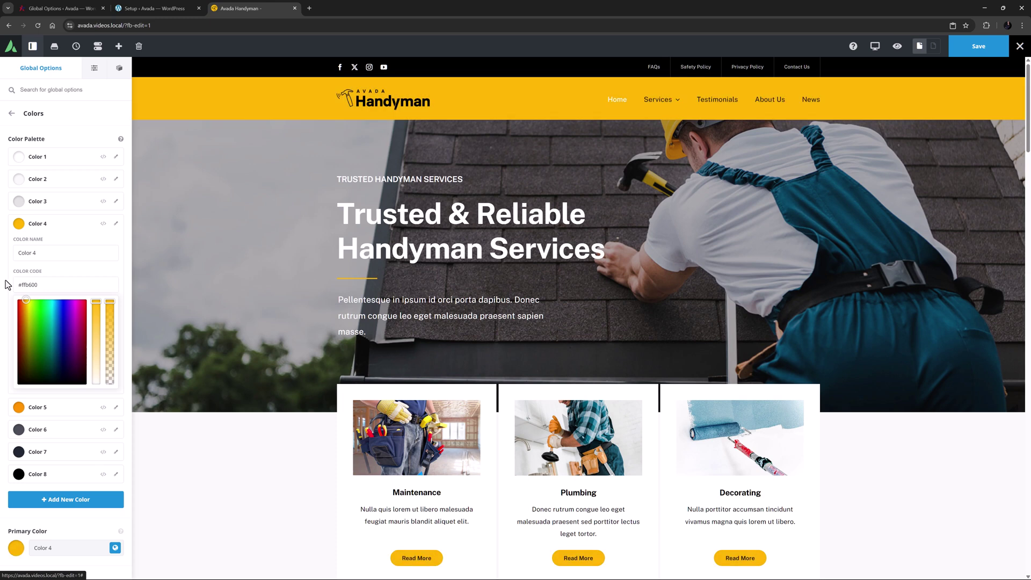
{"action": "left_click", "coordinate": [116, 223]}
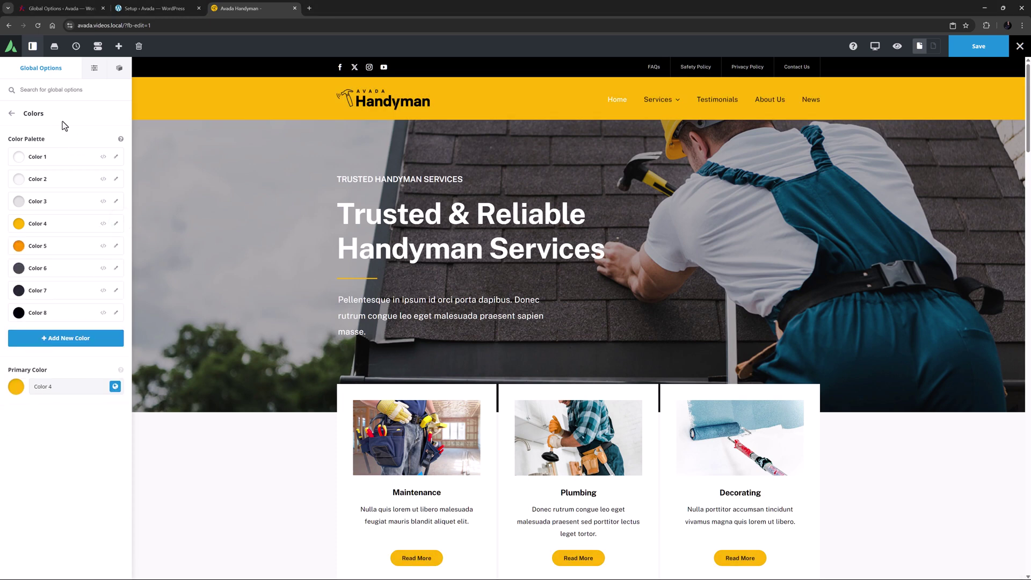
{"action": "left_click", "coordinate": [48, 90]}
{"action": "type", "text": "color"}
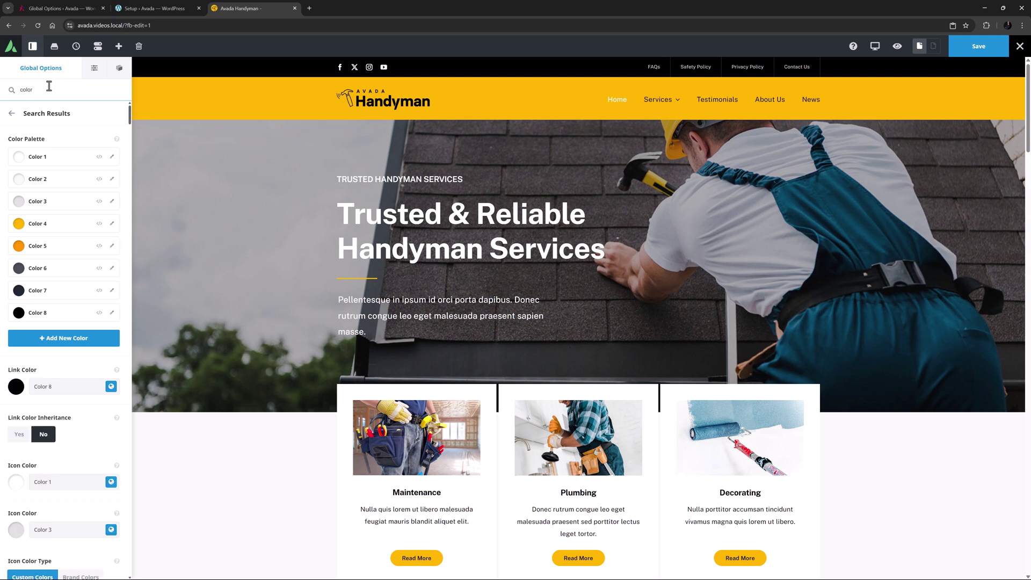
{"action": "scroll", "coordinate": [44, 264], "scroll_direction": "down", "scroll_amount": 4}
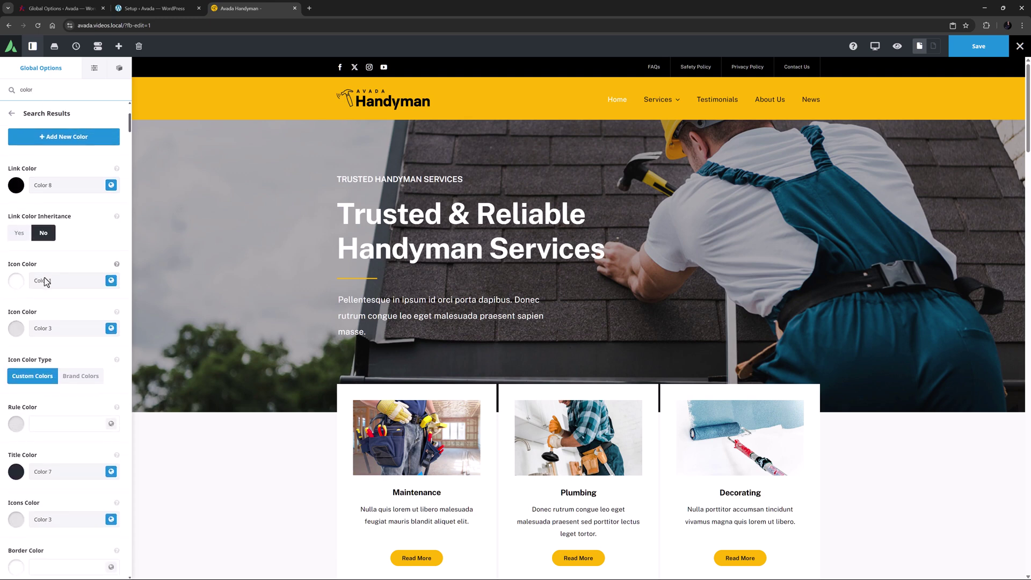
{"action": "scroll", "coordinate": [44, 280], "scroll_direction": "down", "scroll_amount": 6}
{"action": "scroll", "coordinate": [34, 296], "scroll_direction": "down", "scroll_amount": 7}
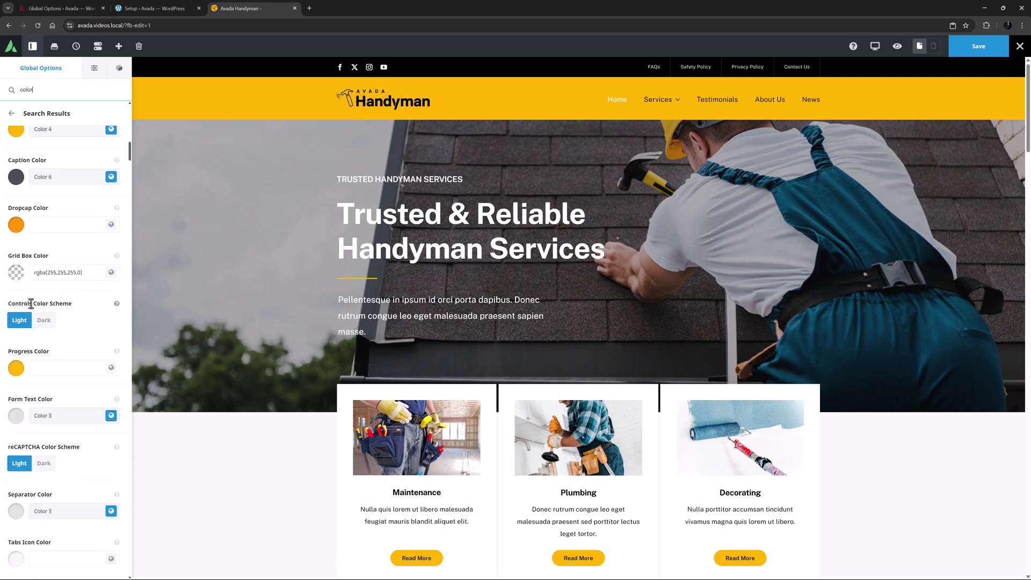
{"action": "scroll", "coordinate": [31, 304], "scroll_direction": "up", "scroll_amount": 14}
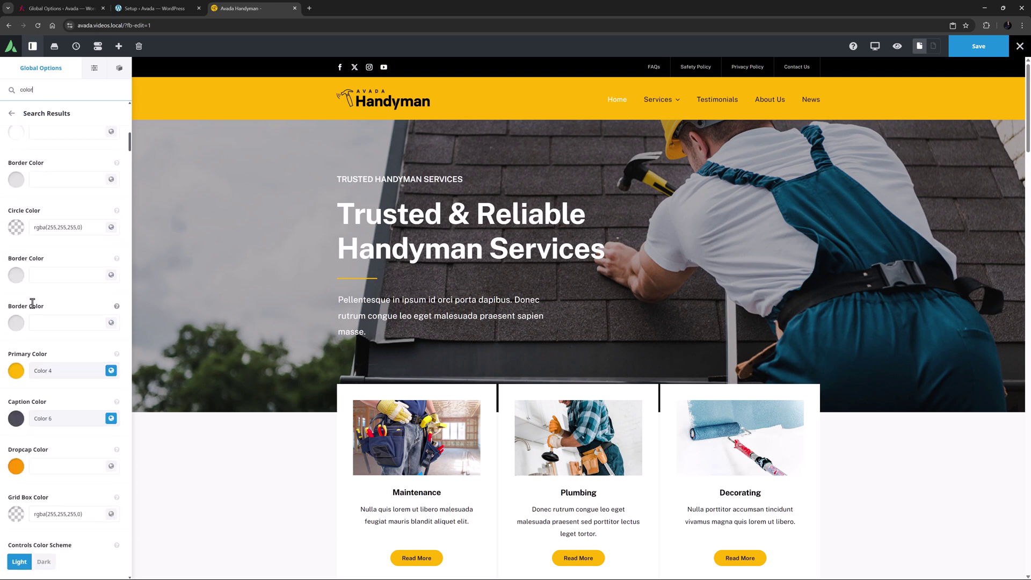
{"action": "scroll", "coordinate": [32, 304], "scroll_direction": "up", "scroll_amount": 3}
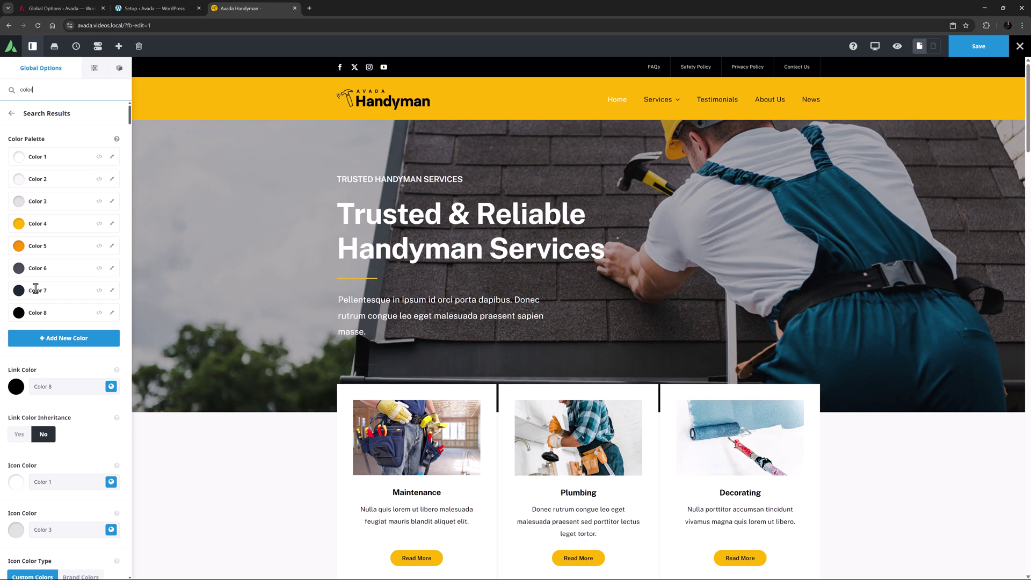
- Return to Colors and show Primary Color's global palette swatches, toggling HSLA fields on and off
{"action": "left_click", "coordinate": [12, 114]}
{"action": "left_click", "coordinate": [18, 115]}
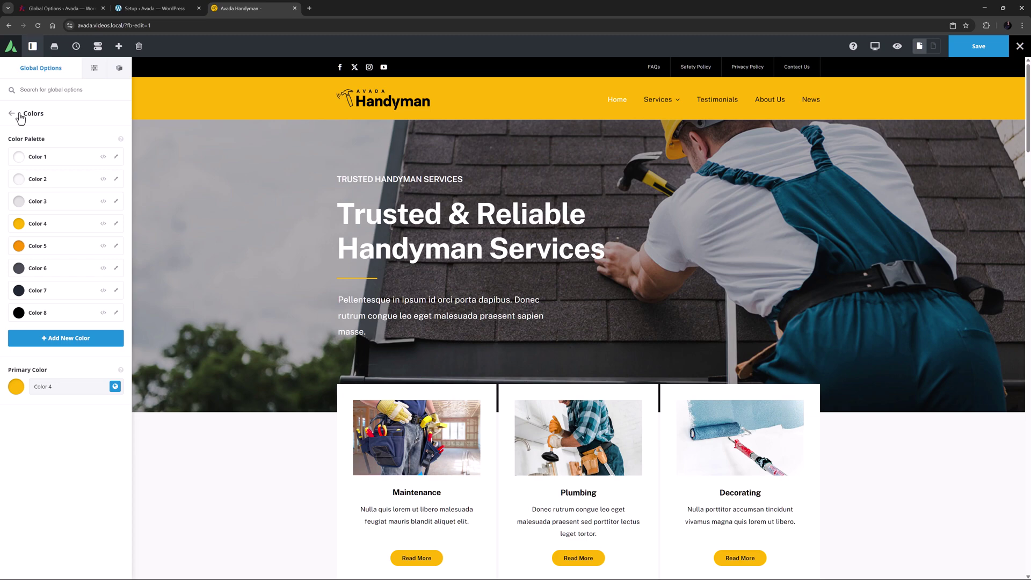
{"action": "left_click", "coordinate": [115, 386]}
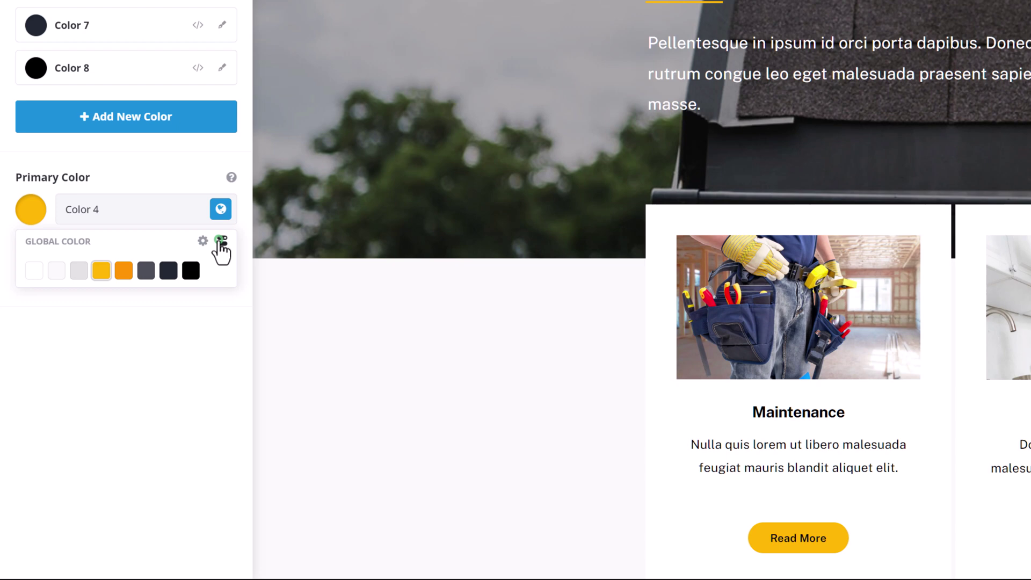
{"action": "left_click", "coordinate": [222, 241]}
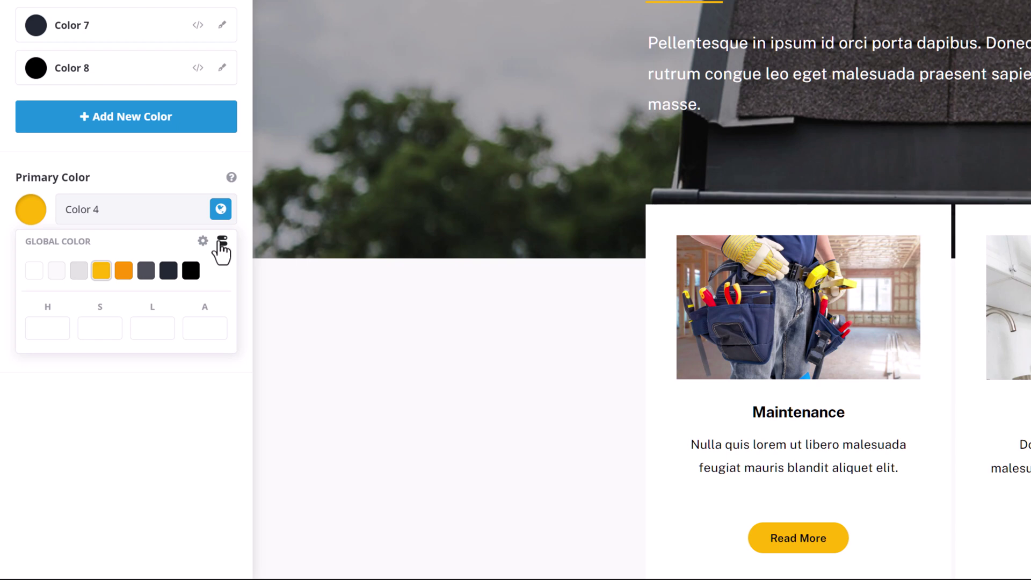
{"action": "left_click", "coordinate": [221, 242]}
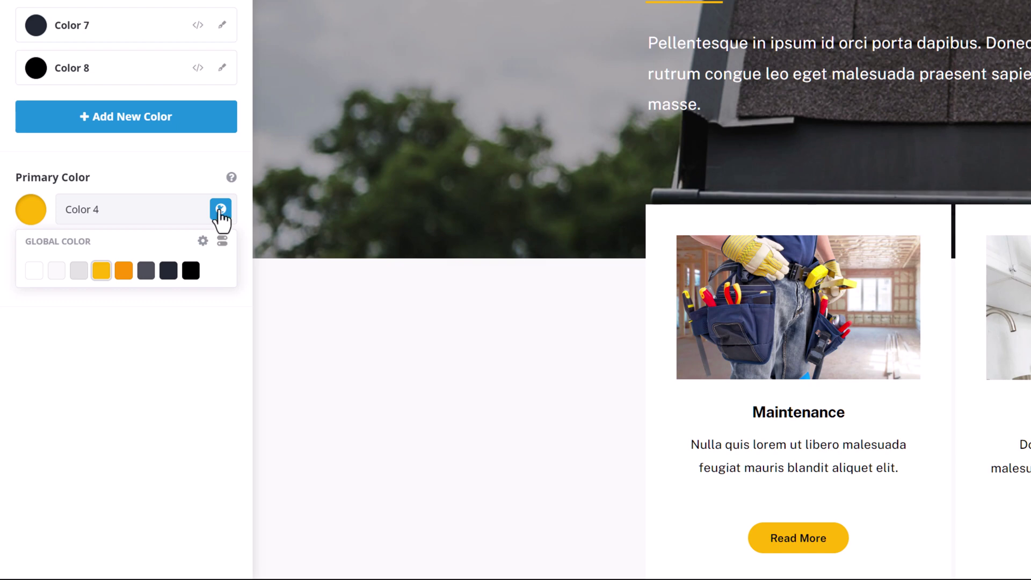
- Replace the Primary Color's global swatch with a custom teal, #00b7d3, from the color picker
{"action": "left_click", "coordinate": [202, 174]}
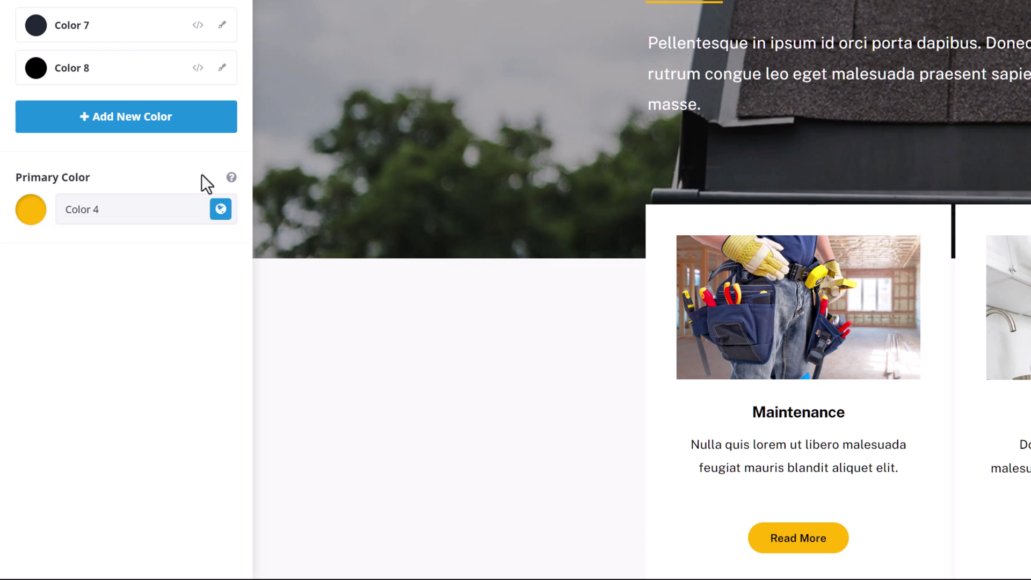
{"action": "left_click", "coordinate": [43, 221]}
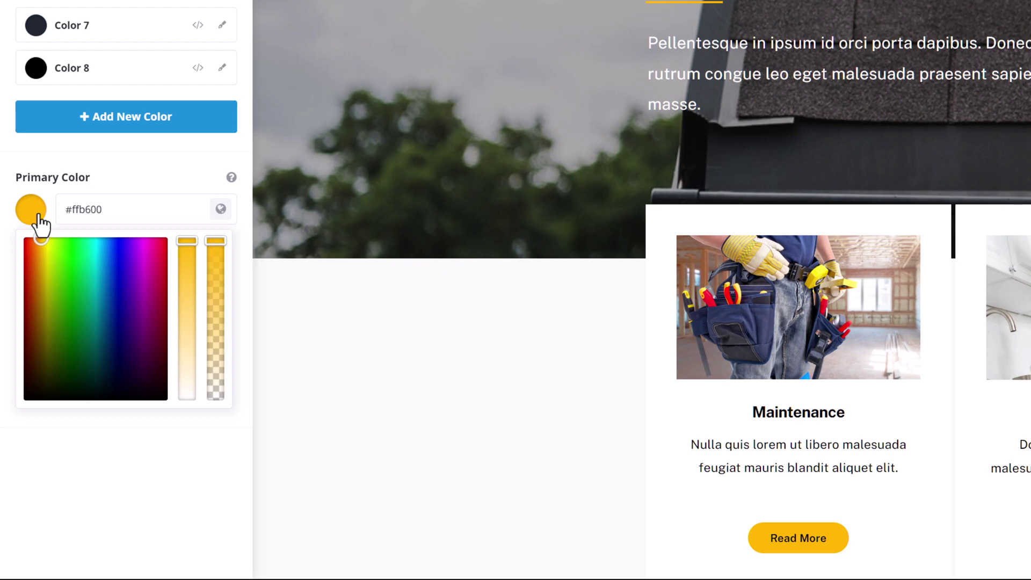
{"action": "left_click_drag", "start_coordinate": [41, 237], "coordinate": [89, 301]}
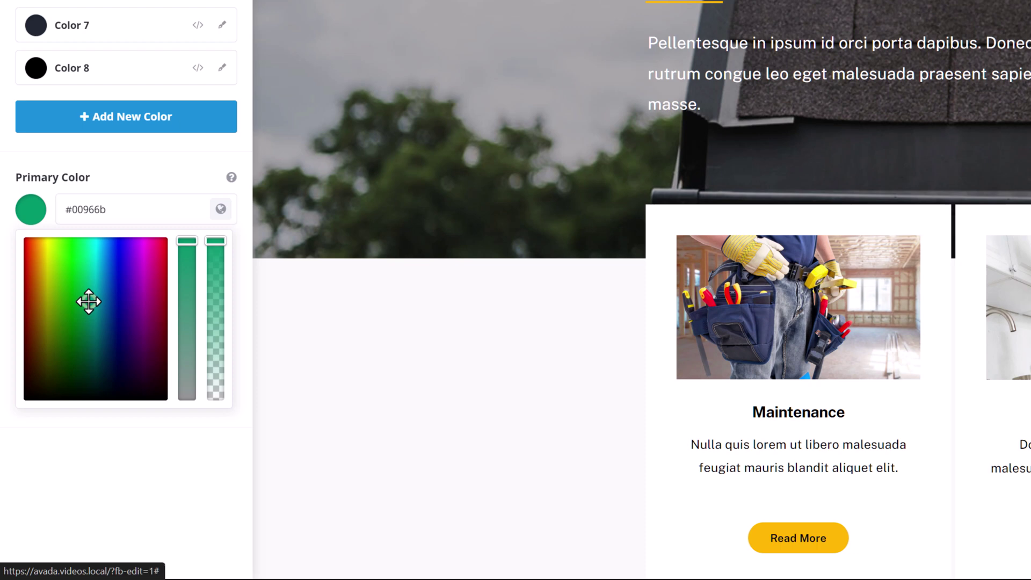
{"action": "left_click", "coordinate": [98, 263]}
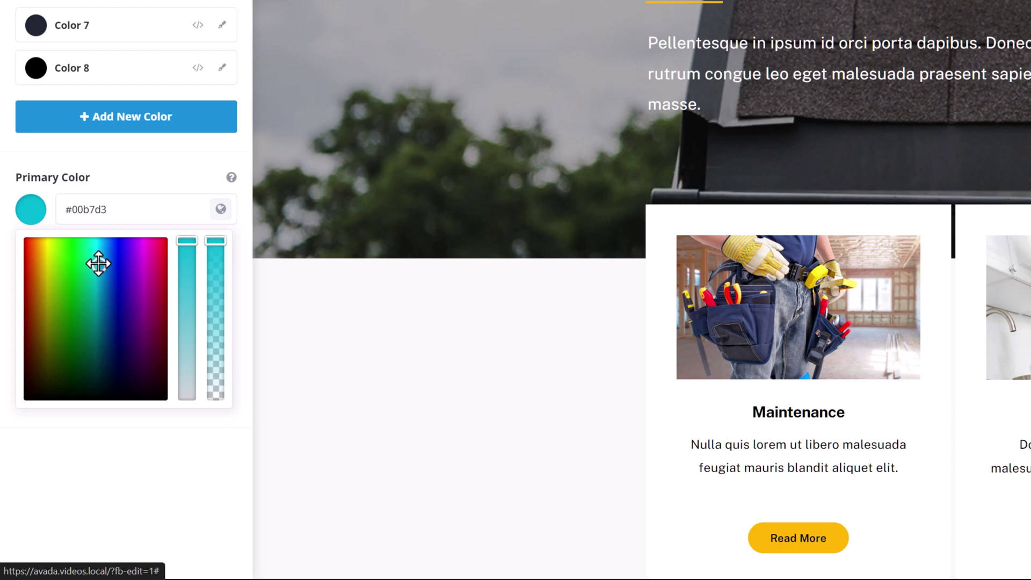
- Adjust saturation and hue so the Primary Color becomes muted olive #b5ba80
{"action": "left_click_drag", "start_coordinate": [191, 246], "coordinate": [190, 410]}
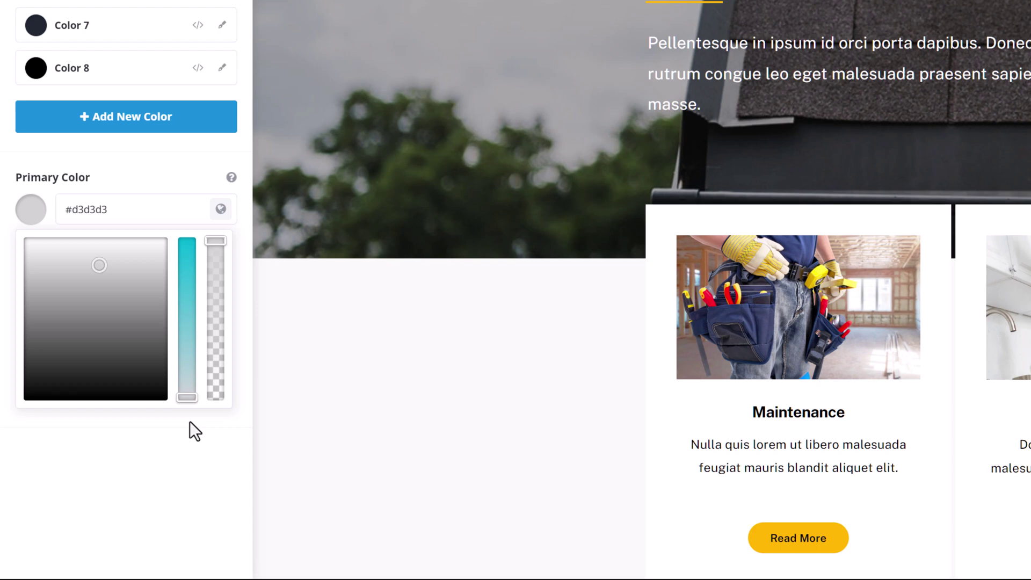
{"action": "left_click_drag", "start_coordinate": [191, 406], "coordinate": [195, 356]}
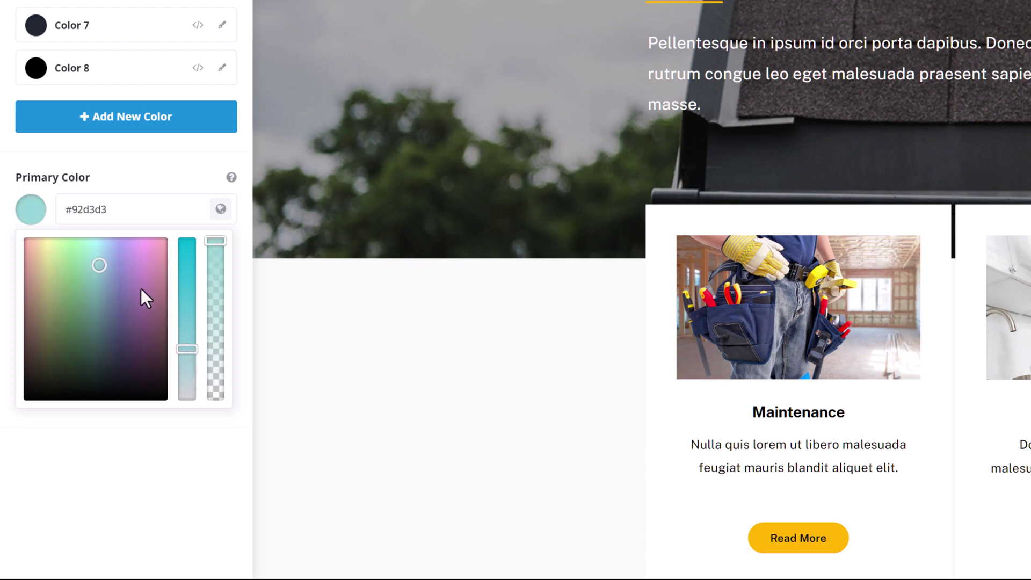
{"action": "left_click", "coordinate": [133, 275]}
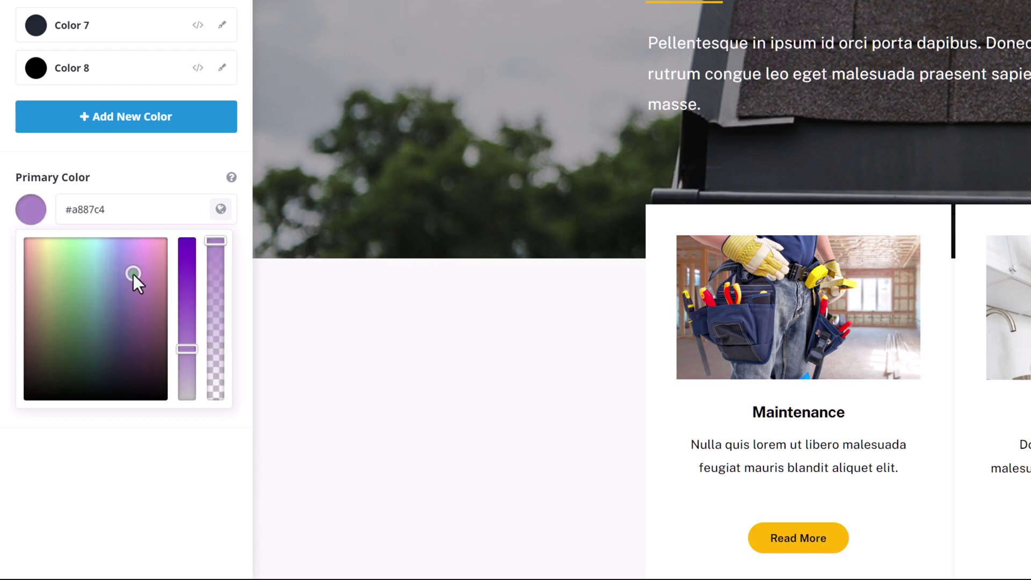
{"action": "left_click_drag", "start_coordinate": [89, 281], "coordinate": [50, 280]}
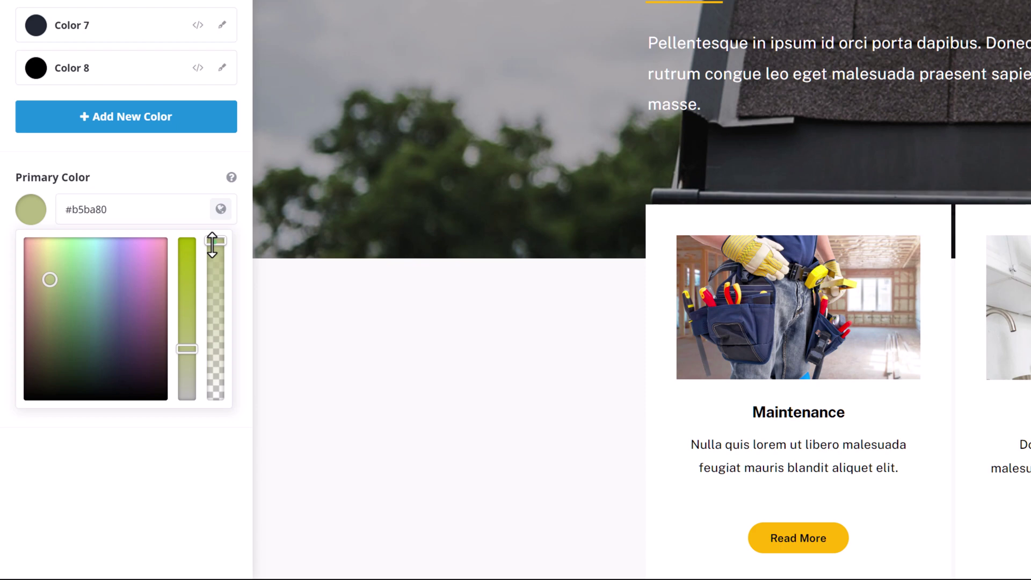
- Lower the Primary Color's alpha, then relink it to global palette Color 4
{"action": "left_click_drag", "start_coordinate": [212, 241], "coordinate": [215, 323]}
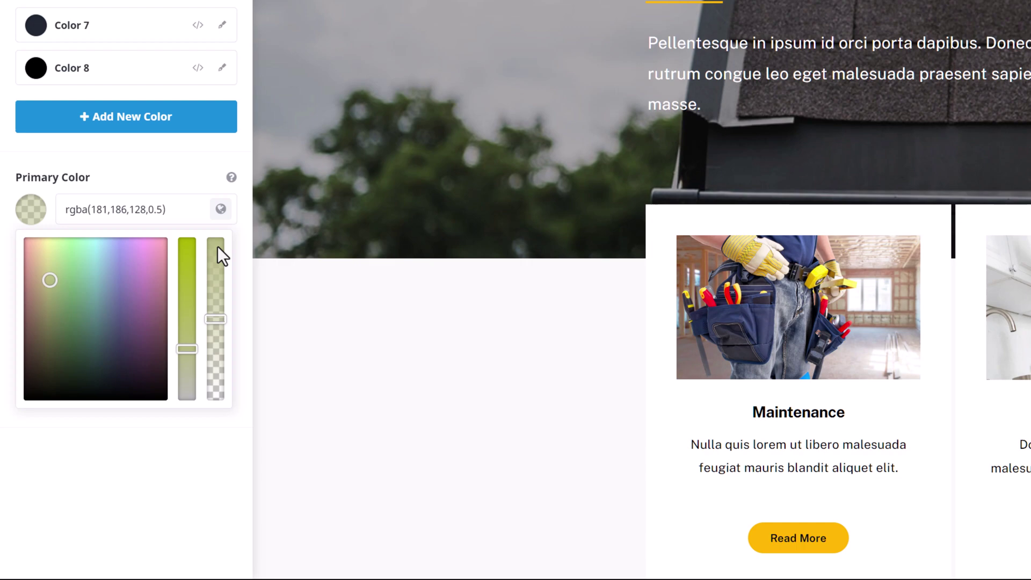
{"action": "left_click", "coordinate": [220, 209]}
{"action": "left_click", "coordinate": [101, 270]}
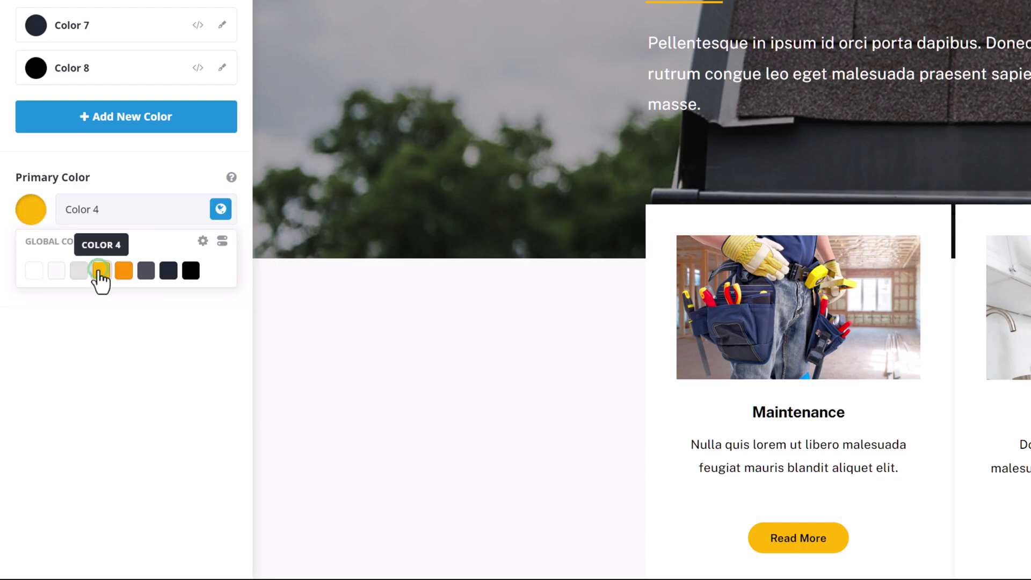
{"action": "left_click", "coordinate": [101, 370]}
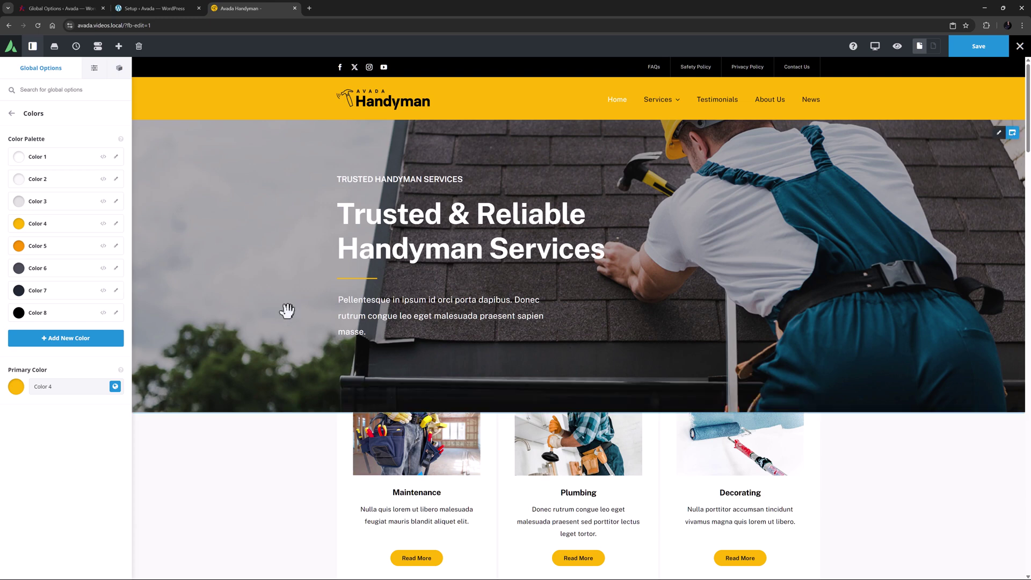
- Open the hero title's Design options and read the Separator Color help
{"action": "left_click", "coordinate": [483, 236]}
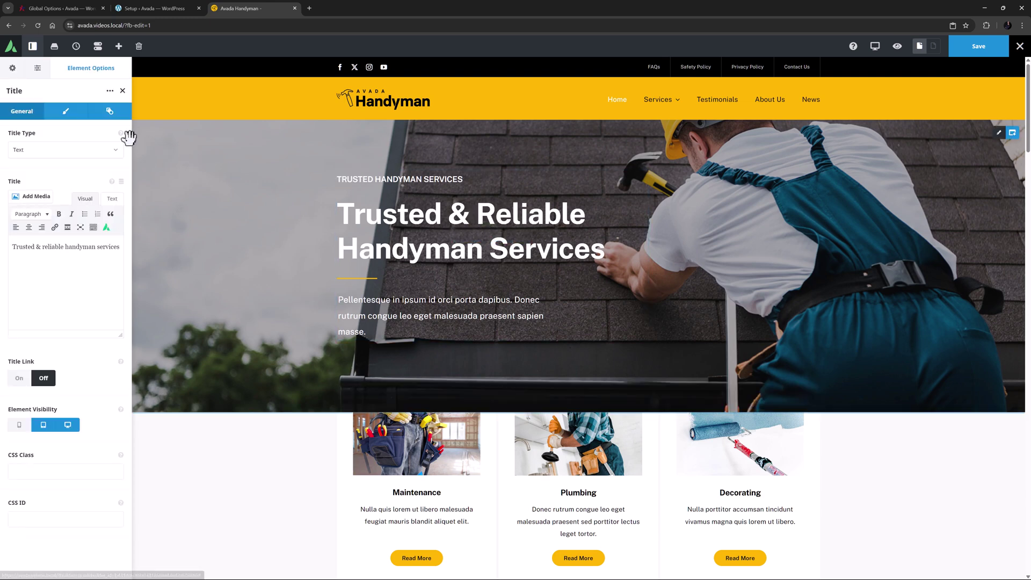
{"action": "left_click", "coordinate": [64, 114]}
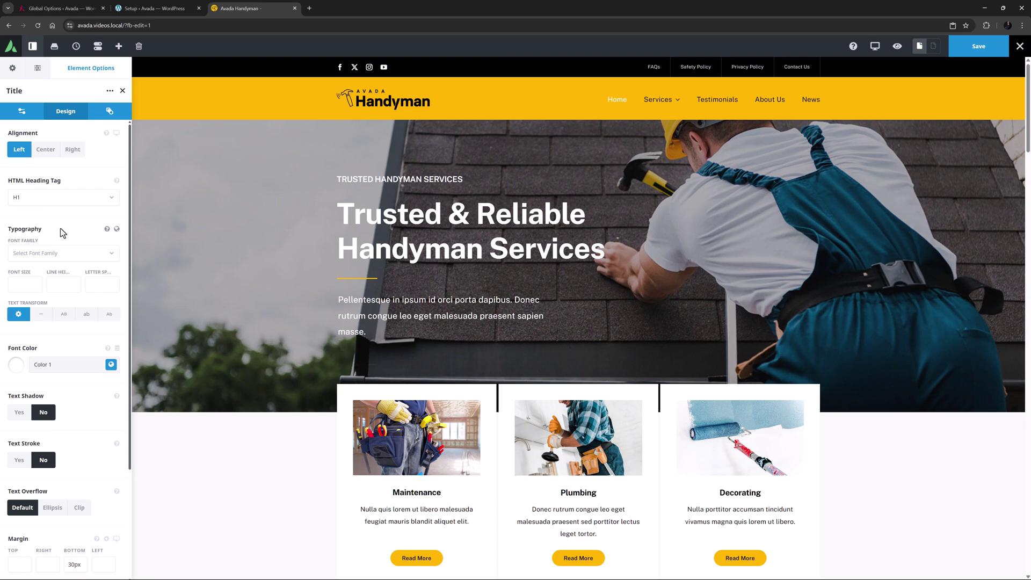
{"action": "scroll", "coordinate": [61, 242], "scroll_direction": "down", "scroll_amount": 3}
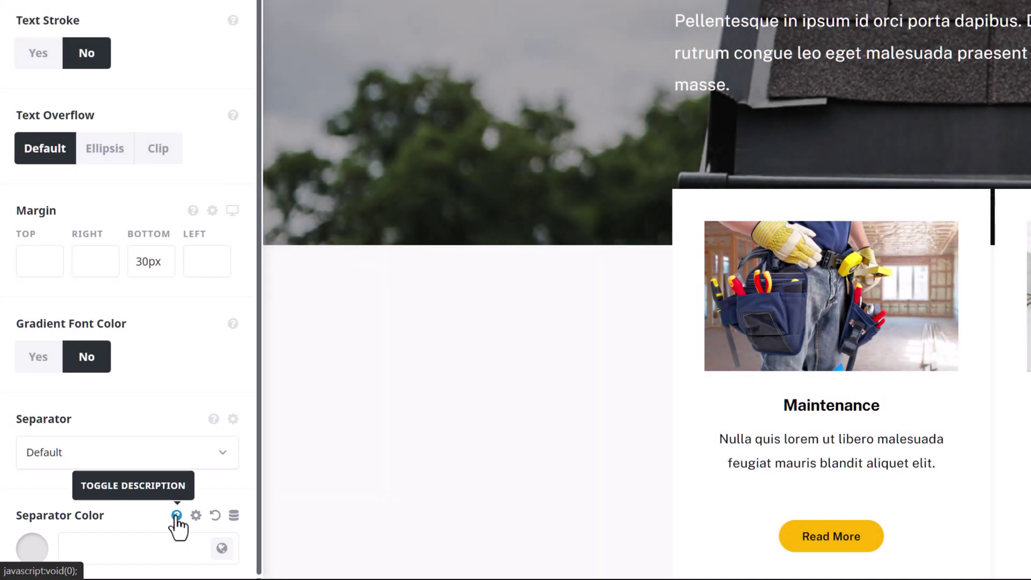
{"action": "left_click", "coordinate": [176, 515]}
{"action": "scroll", "coordinate": [113, 504], "scroll_direction": "down", "scroll_amount": 1}
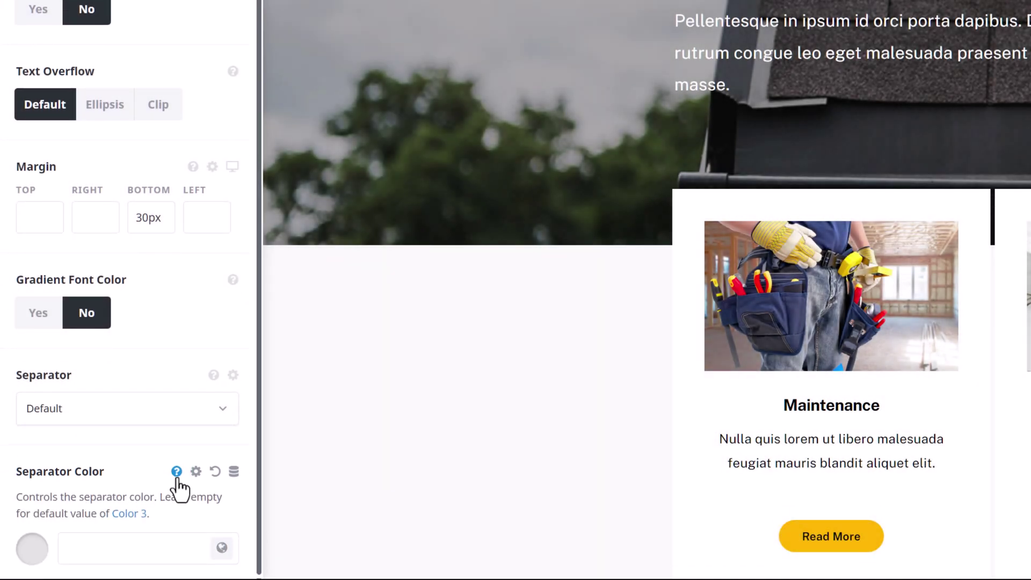
{"action": "scroll", "coordinate": [178, 478], "scroll_direction": "up", "scroll_amount": 2}
{"action": "left_click", "coordinate": [179, 475]}
- Try Text Stroke and Text Shadow on the title, leaving both switched off
{"action": "left_click", "coordinate": [46, 59]}
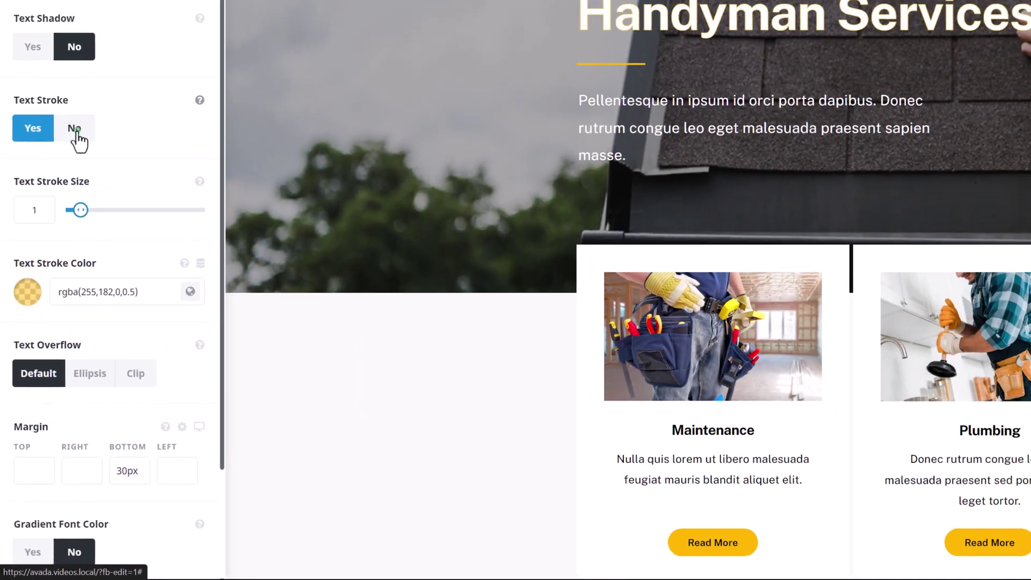
{"action": "left_click", "coordinate": [81, 54]}
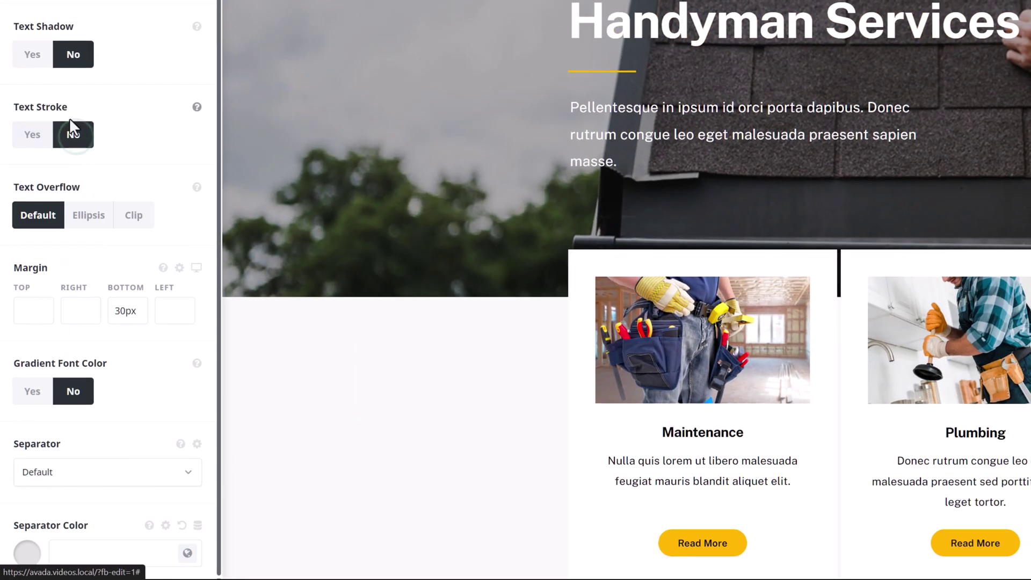
{"action": "left_click", "coordinate": [35, 56]}
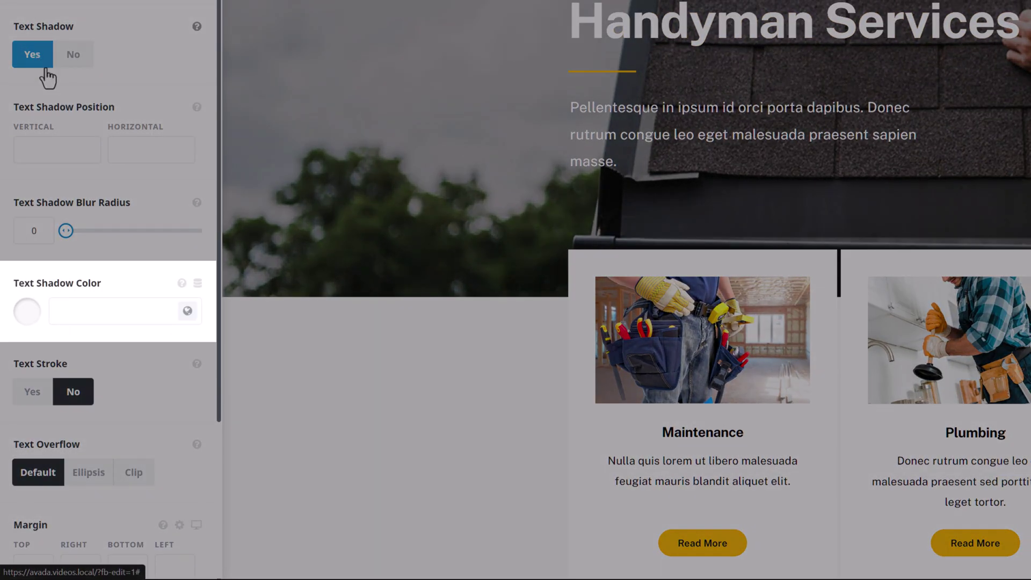
{"action": "left_click", "coordinate": [181, 284]}
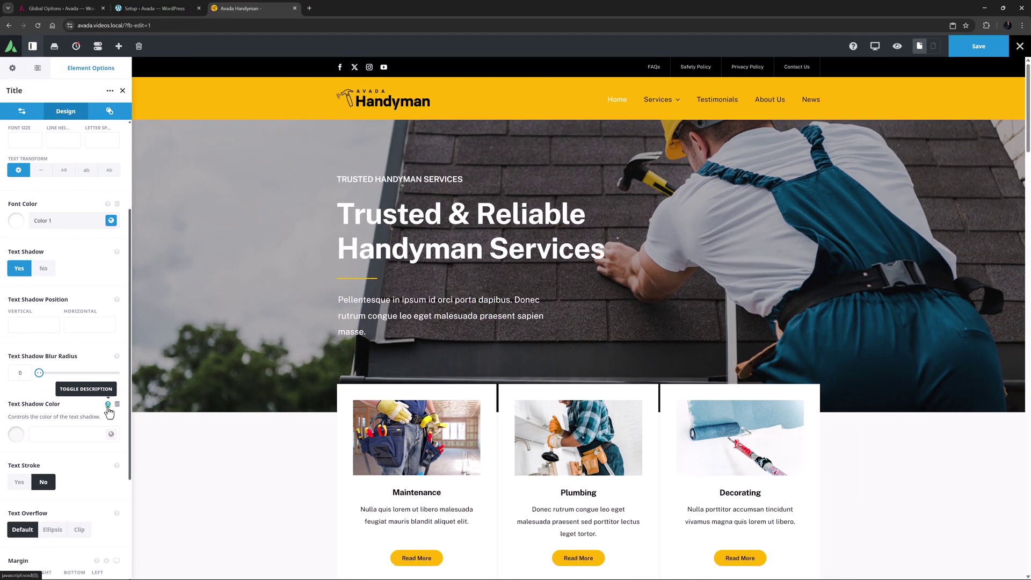
{"action": "left_click", "coordinate": [108, 404]}
{"action": "left_click", "coordinate": [45, 269]}
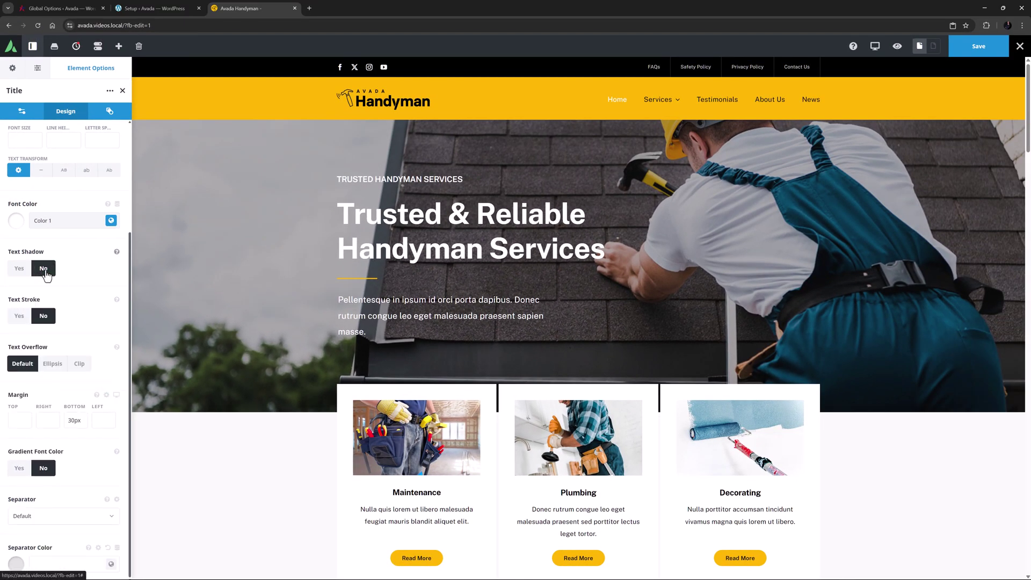